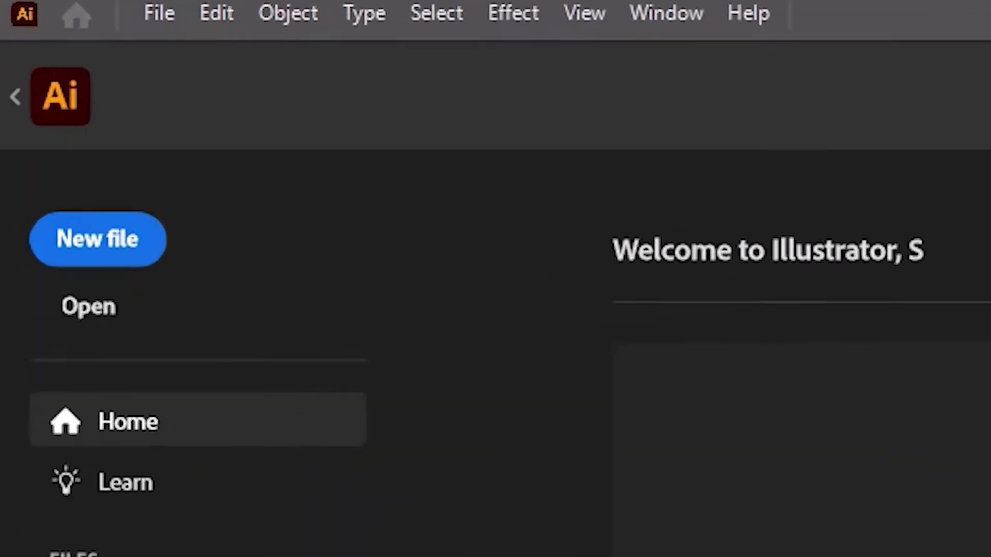
Create a new landscape document named Tree Gif, 1920 x 1080 px.
{"action": "key", "text": "ctrl+n"}
{"action": "type", "text": "Tree"}
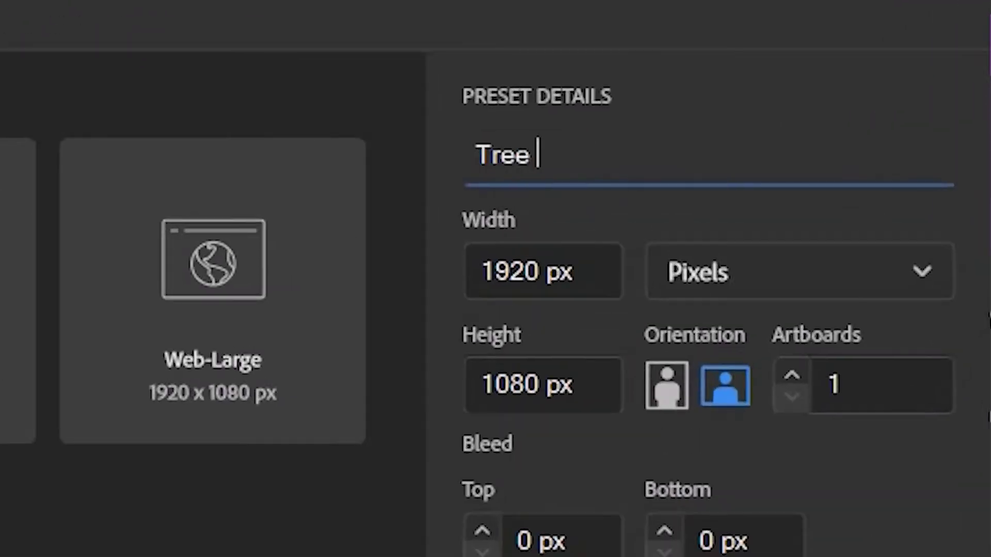
{"action": "type", "text": "Gif"}
{"action": "left_click", "coordinate": [573, 272]}
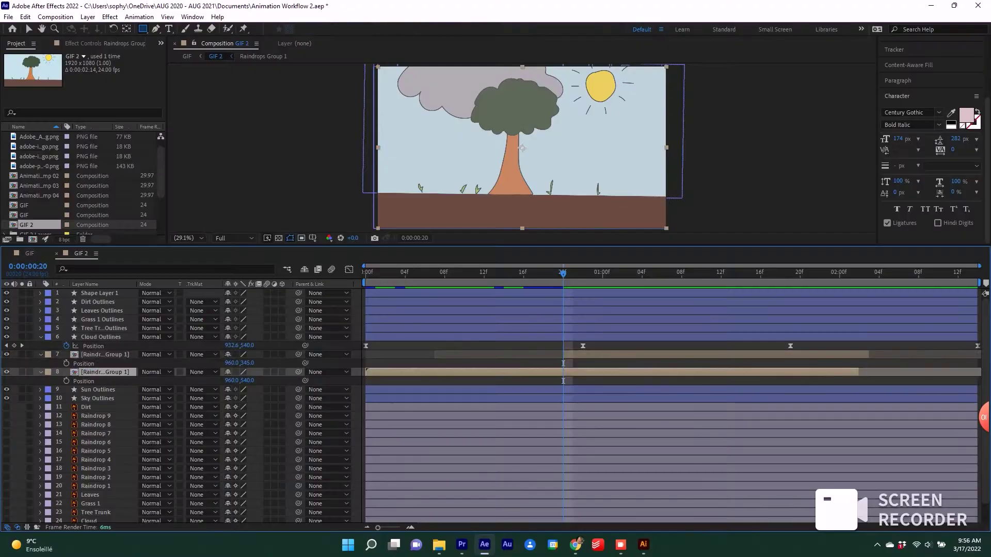
{"action": "left_click", "coordinate": [105, 355]}
{"action": "mouse_move", "coordinate": [394, 86]}
{"action": "left_mouse_down"}
{"action": "mouse_move", "coordinate": [593, 208]}
{"action": "mouse_move", "coordinate": [580, 230]}
{"action": "left_mouse_up"}
{"action": "key", "text": "v"}
{"action": "left_click", "coordinate": [82, 407]}
{"action": "left_click", "coordinate": [82, 373]}
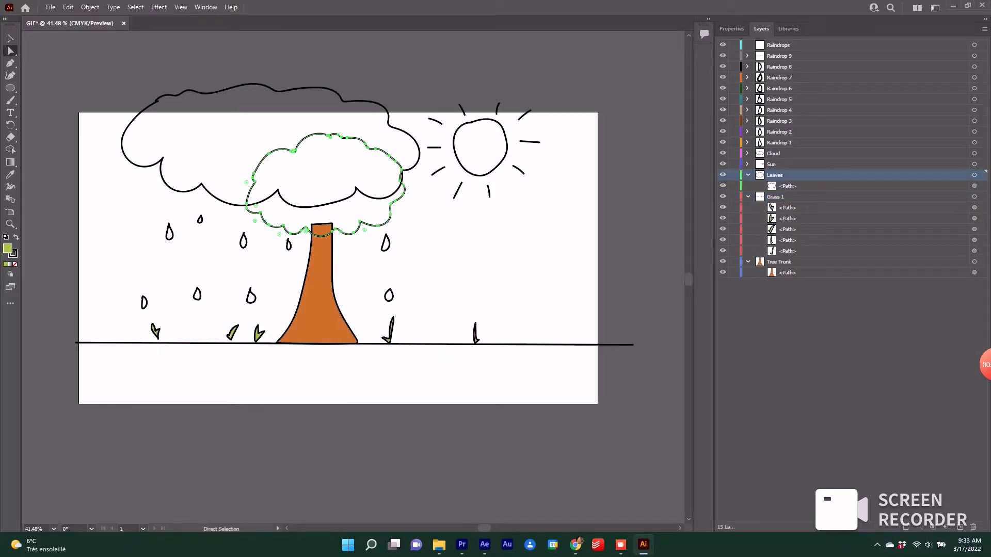
Fill the tree's leaves shape with dark green.
{"action": "double_click", "coordinate": [8, 249]}
{"action": "left_click", "coordinate": [508, 298]}
{"action": "left_click", "coordinate": [474, 301]}
{"action": "left_click", "coordinate": [604, 206]}
Select the sun's circle and fill it with yellow EFD120.
{"action": "double_click", "coordinate": [760, 165]}
{"action": "left_click", "coordinate": [547, 314]}
{"action": "double_click", "coordinate": [8, 249]}
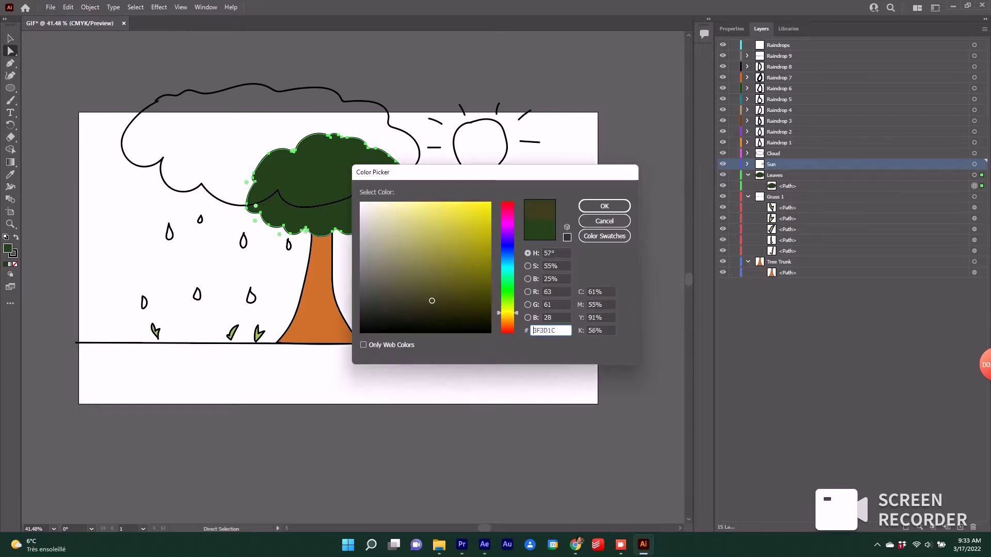
{"action": "left_click", "coordinate": [504, 160]}
{"action": "double_click", "coordinate": [7, 249]}
{"action": "left_click", "coordinate": [507, 315]}
{"action": "left_click", "coordinate": [474, 211]}
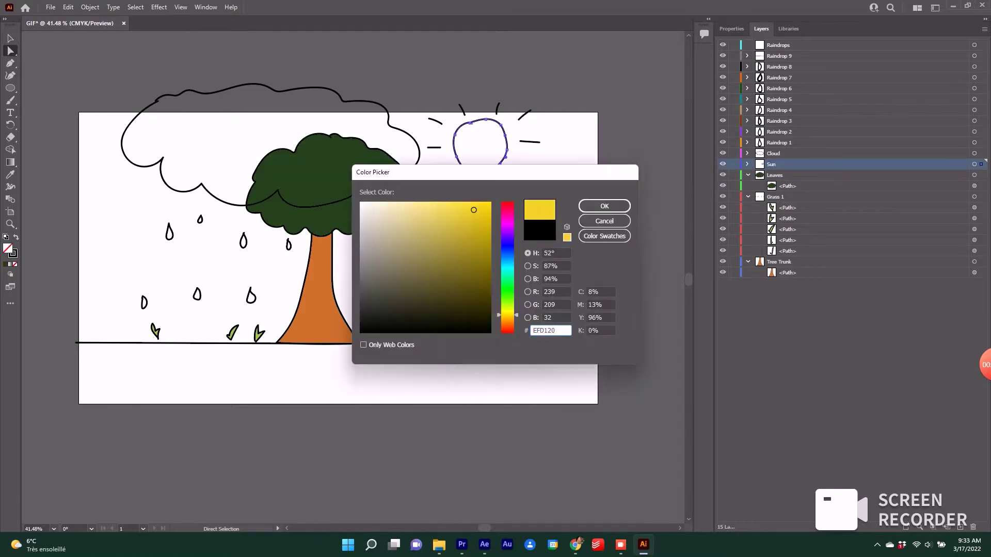
{"action": "left_click", "coordinate": [604, 206]}
Select the cloud outline and fill it with light grey.
{"action": "left_click", "coordinate": [409, 134]}
{"action": "double_click", "coordinate": [8, 249]}
{"action": "left_click", "coordinate": [507, 296]}
{"action": "left_click", "coordinate": [396, 219]}
{"action": "left_click", "coordinate": [364, 241]}
{"action": "left_click", "coordinate": [605, 206]}
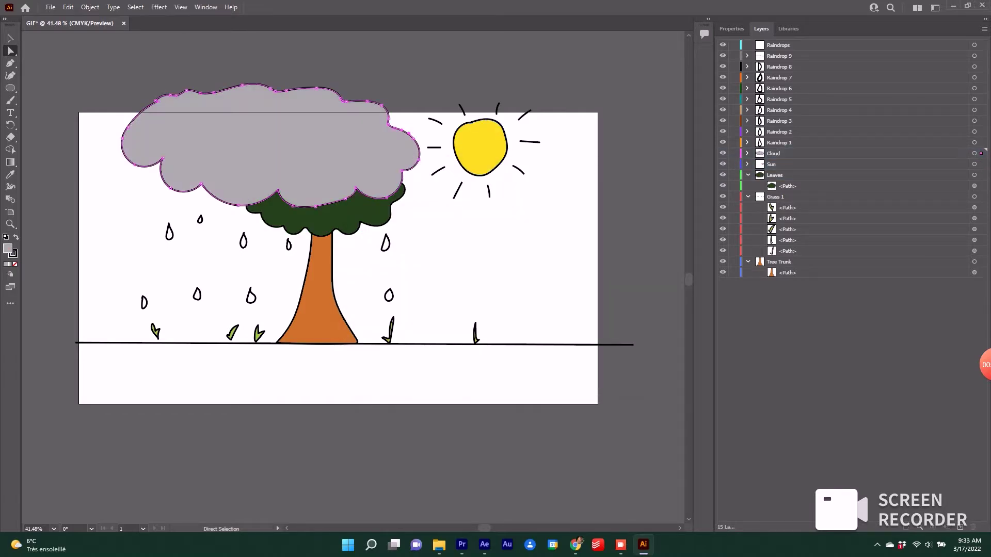
{"action": "left_click", "coordinate": [780, 66], "text": "shift"}
{"action": "double_click", "coordinate": [7, 249]}
{"action": "left_click", "coordinate": [605, 221]}
Select the raindrop shapes around the tree trunk together on the canvas.
{"action": "left_click", "coordinate": [148, 302]}
{"action": "left_click", "coordinate": [200, 296], "text": "shift"}
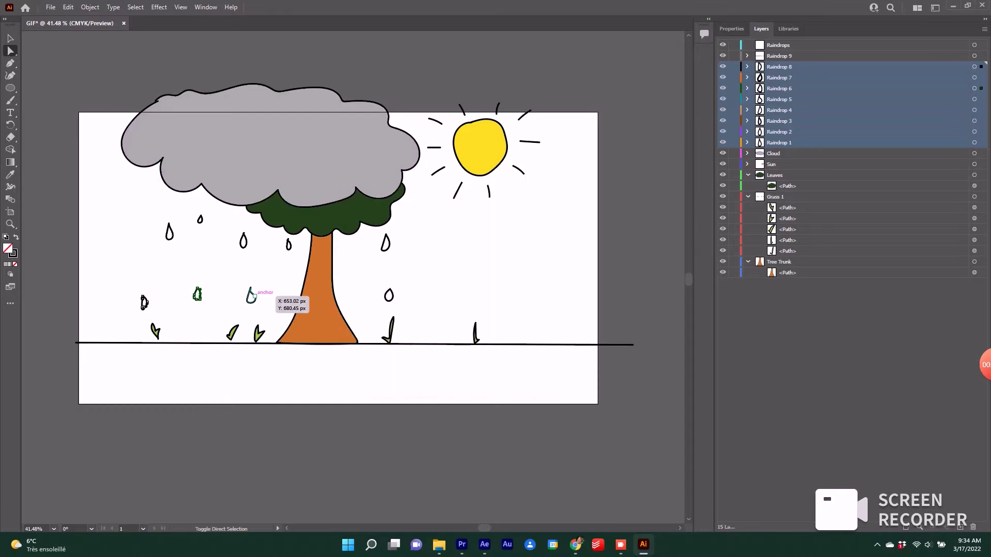
{"action": "left_click", "coordinate": [288, 245], "text": "shift"}
{"action": "left_click", "coordinate": [387, 243], "text": "shift"}
{"action": "left_click", "coordinate": [391, 296], "text": "shift"}
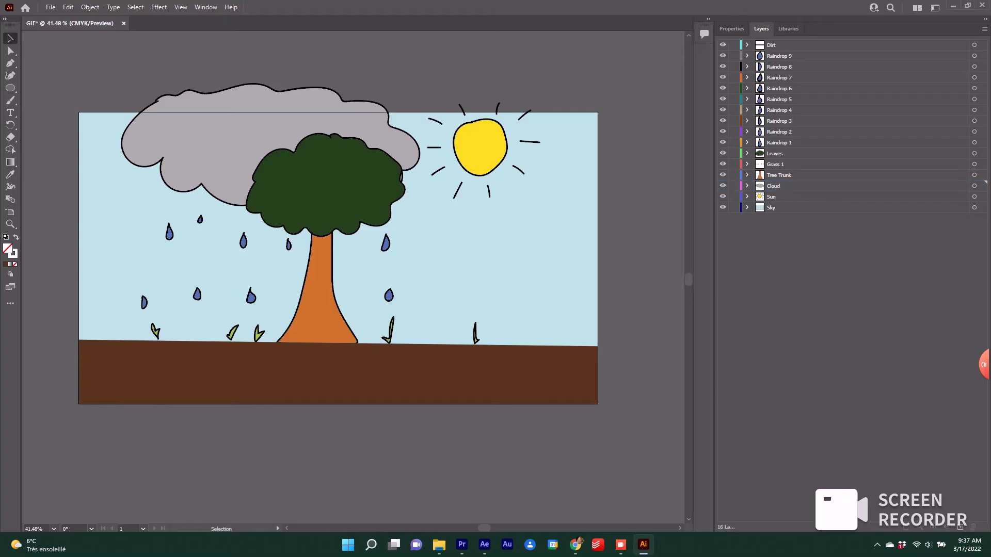
Save the coloured artwork on the computer instead of Creative Cloud.
{"action": "key", "text": "ctrl+shift+a"}
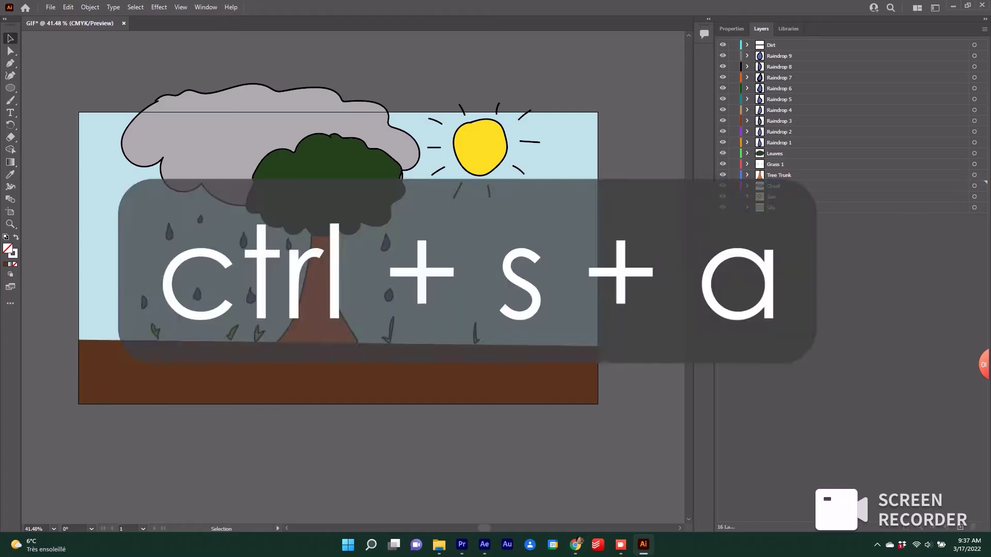
{"action": "key", "text": "ctrl+s"}
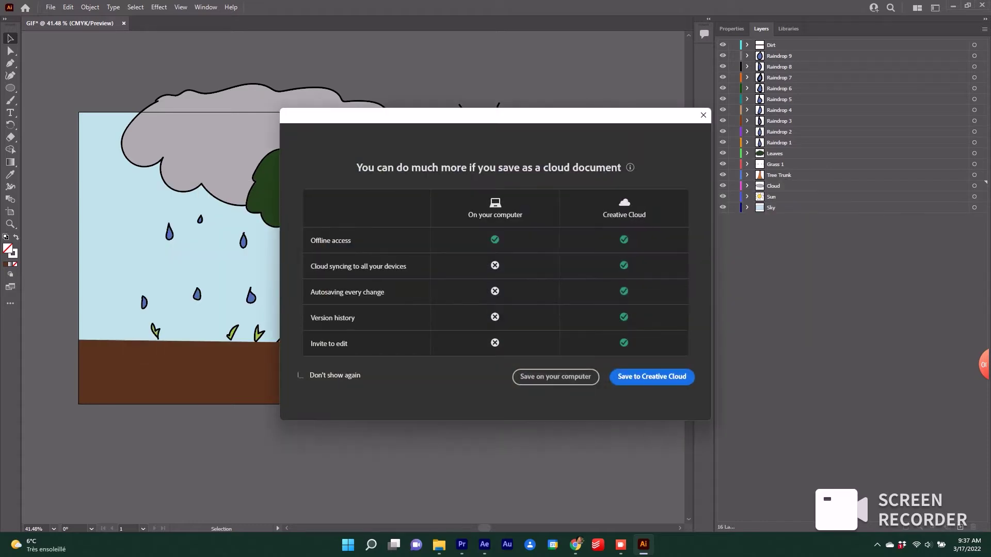
{"action": "left_click", "coordinate": [556, 376]}
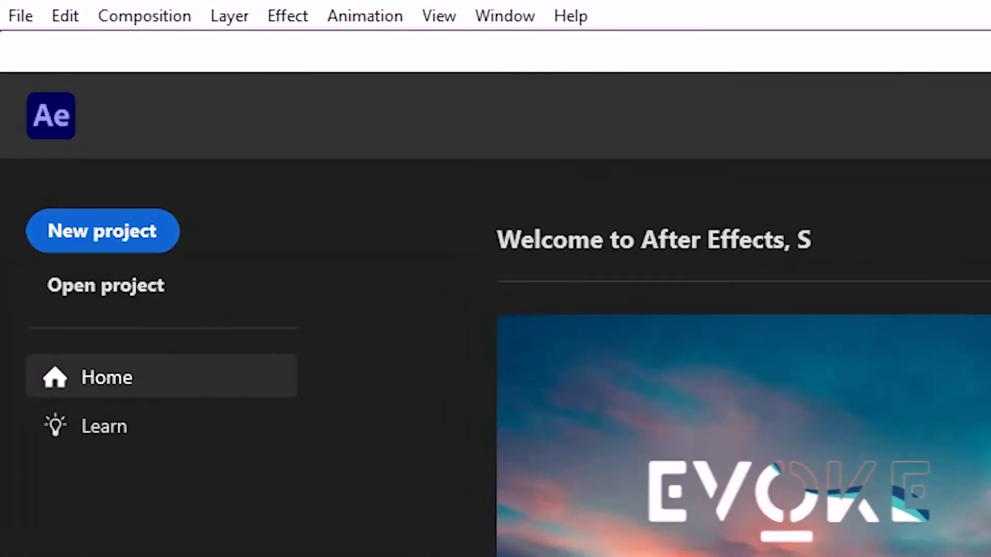
Switch to After Effects, import GIF.ai as a composition and open the GIF composition.
{"action": "left_click", "coordinate": [40, 98]}
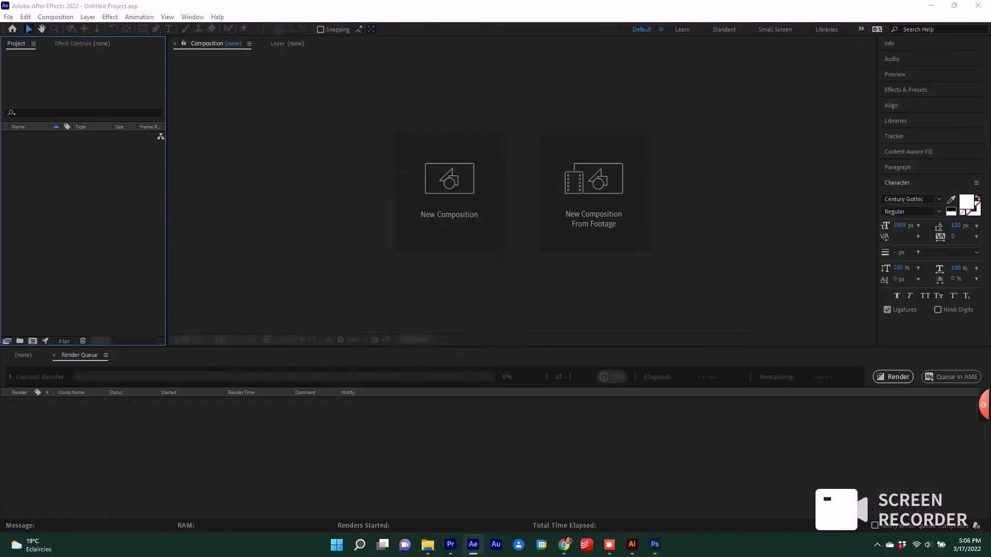
{"action": "key", "text": "ctrl+i"}
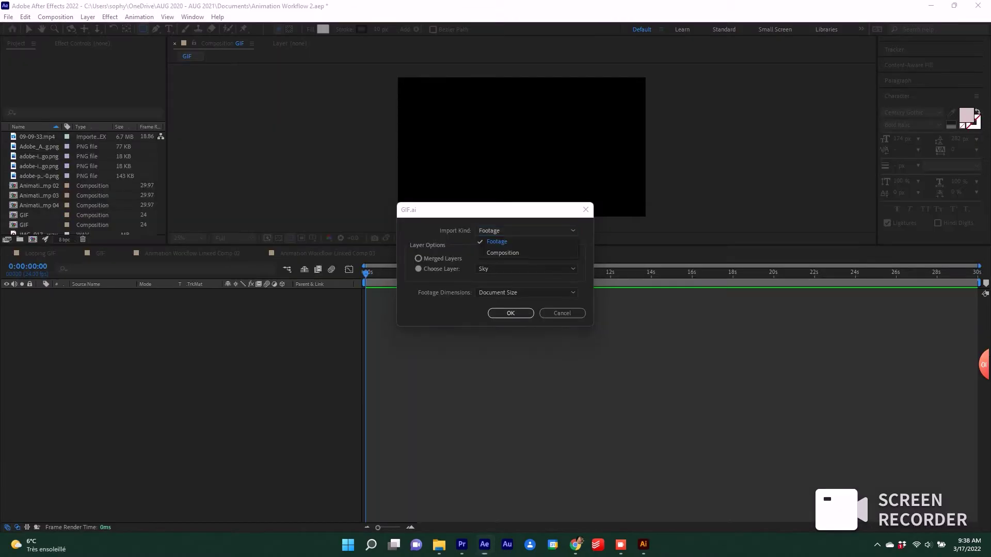
{"action": "left_click", "coordinate": [502, 253]}
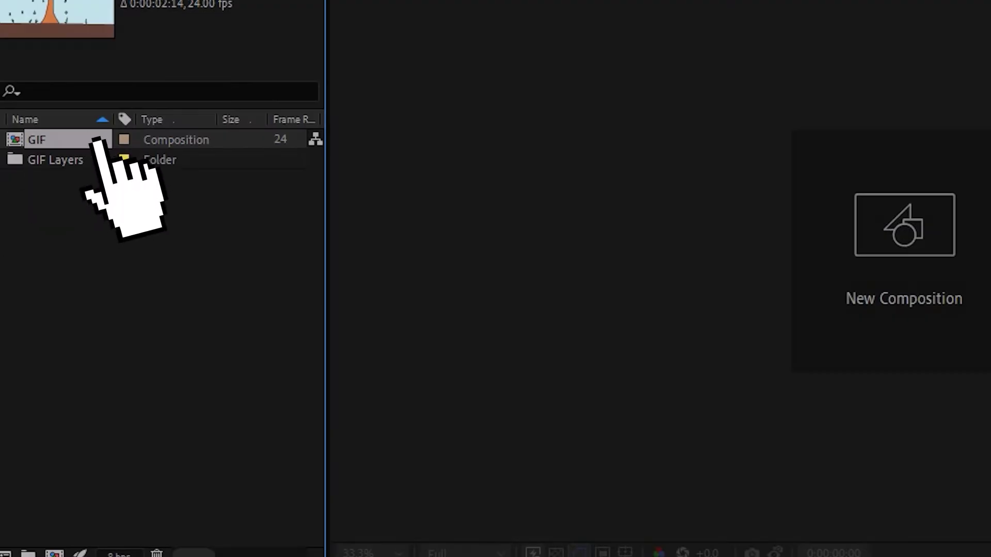
{"action": "double_click", "coordinate": [98, 142]}
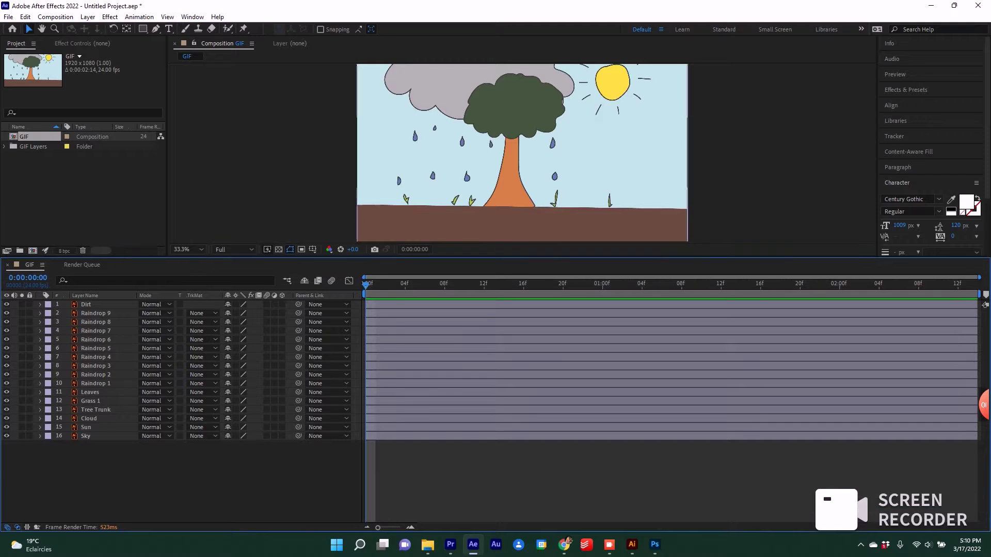
Create shapes from all vector layers from Dirt to Sky and move the new outline layers together above the originals.
{"action": "key", "text": "ctrl+a"}
{"action": "right_click", "coordinate": [115, 344]}
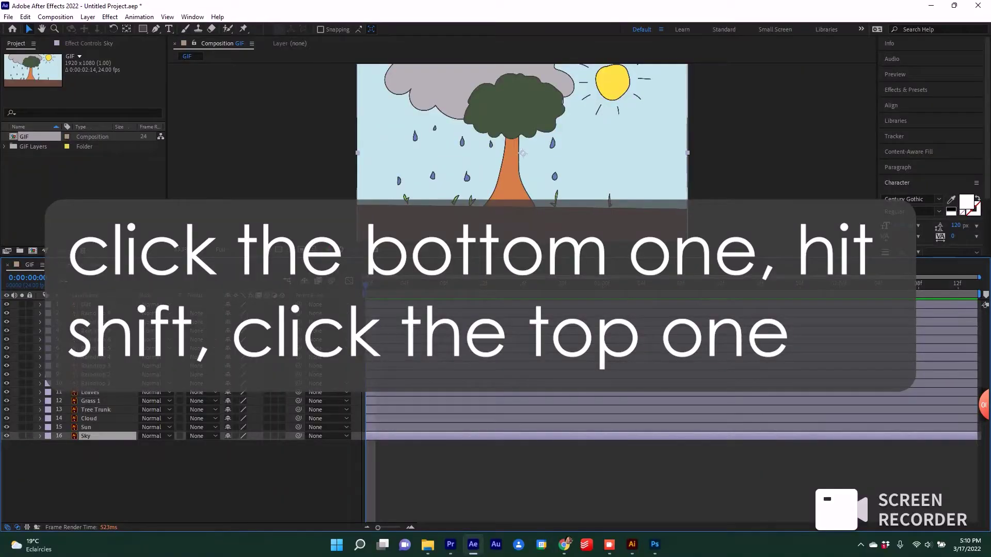
{"action": "left_click", "coordinate": [86, 436]}
{"action": "left_click", "coordinate": [86, 305], "text": "shift"}
{"action": "right_click", "coordinate": [114, 346]}
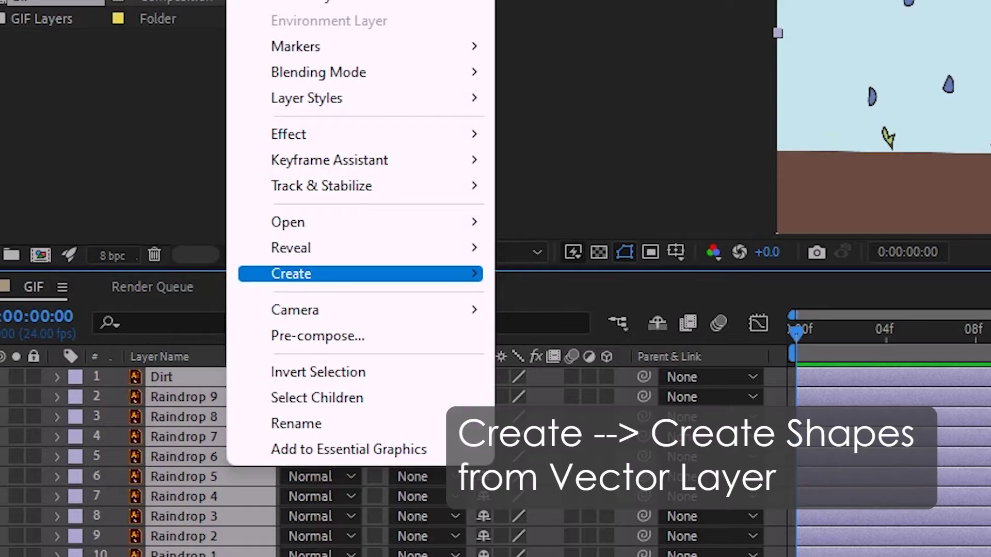
{"action": "mouse_move", "coordinate": [362, 273]}
{"action": "left_click", "coordinate": [632, 351]}
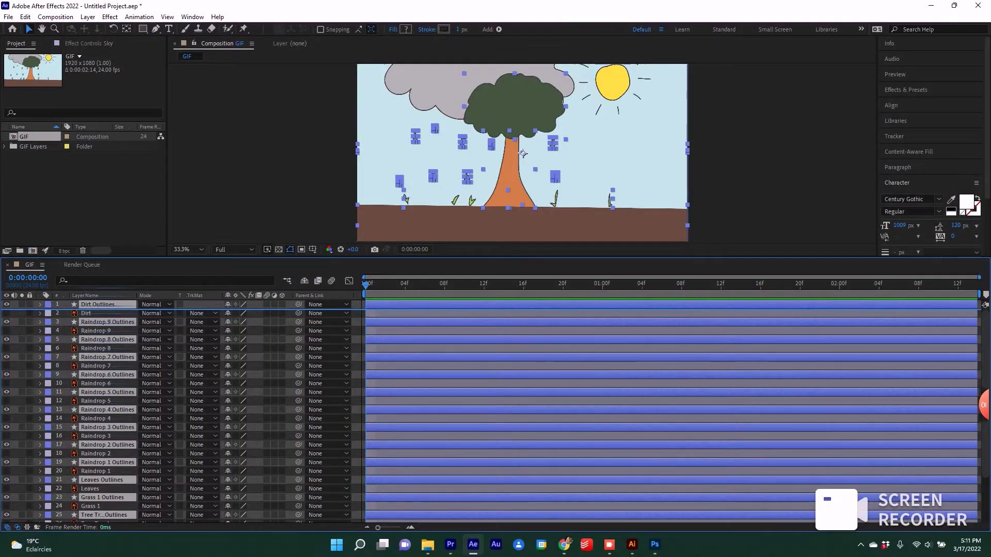
{"action": "left_click_drag", "start_coordinate": [107, 322], "coordinate": [108, 310]}
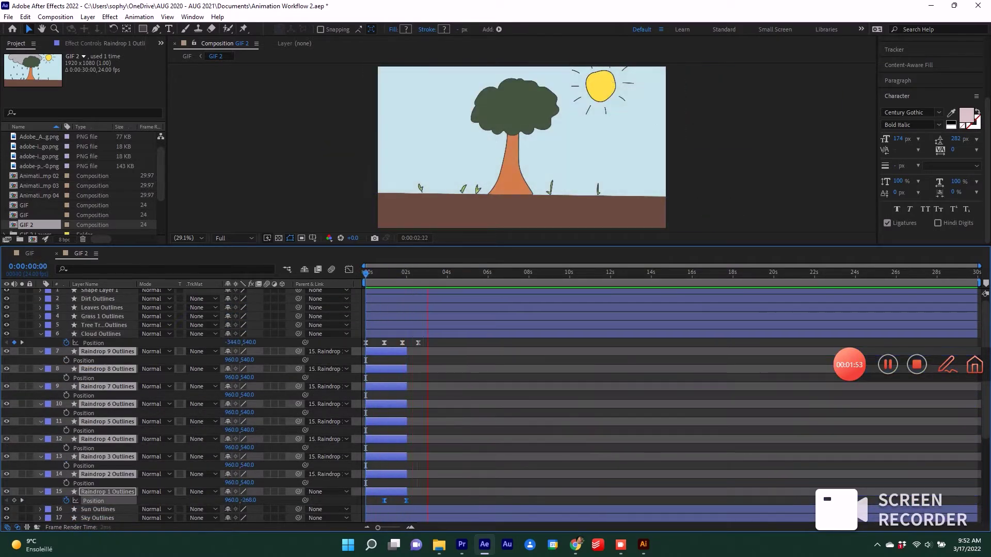
{"action": "right_click", "coordinate": [406, 361]}
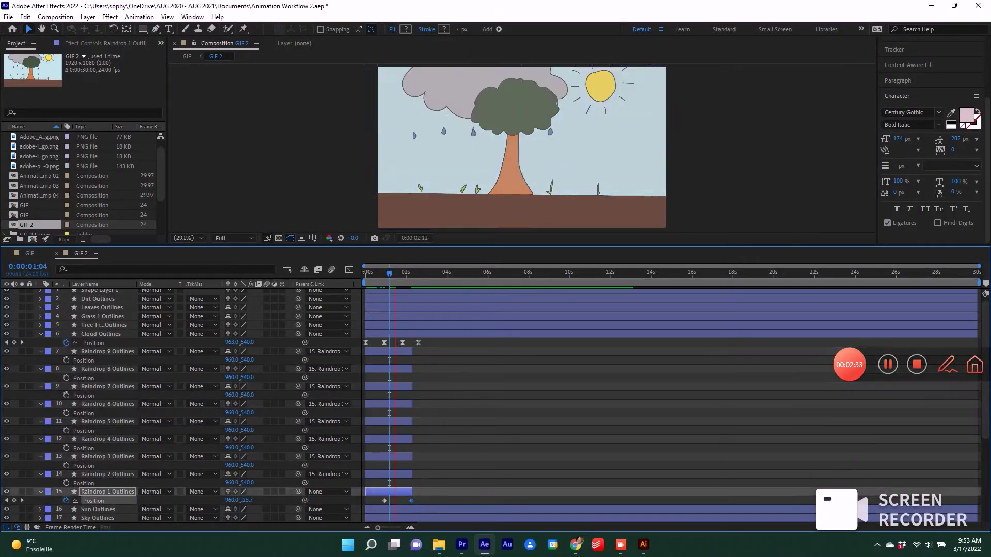
{"action": "right_click", "coordinate": [402, 189]}
{"action": "left_click", "coordinate": [438, 443]}
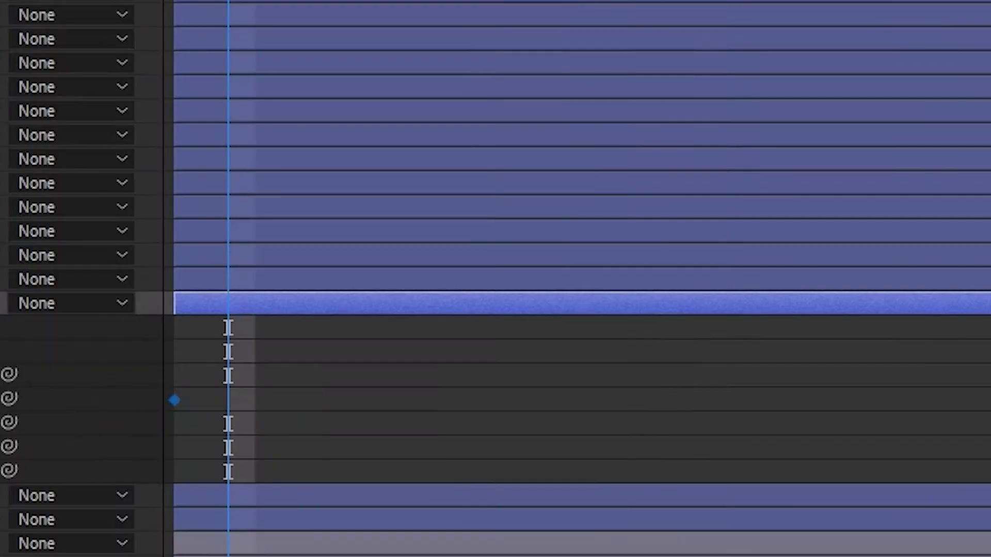
Add cloud position keyframes at frames 4, 8 and 12, and move the cloud off the canvas to about -309, 540 at frame 0.
{"action": "key", "text": "Page_Down"}
{"action": "key", "text": "ctrl+v"}
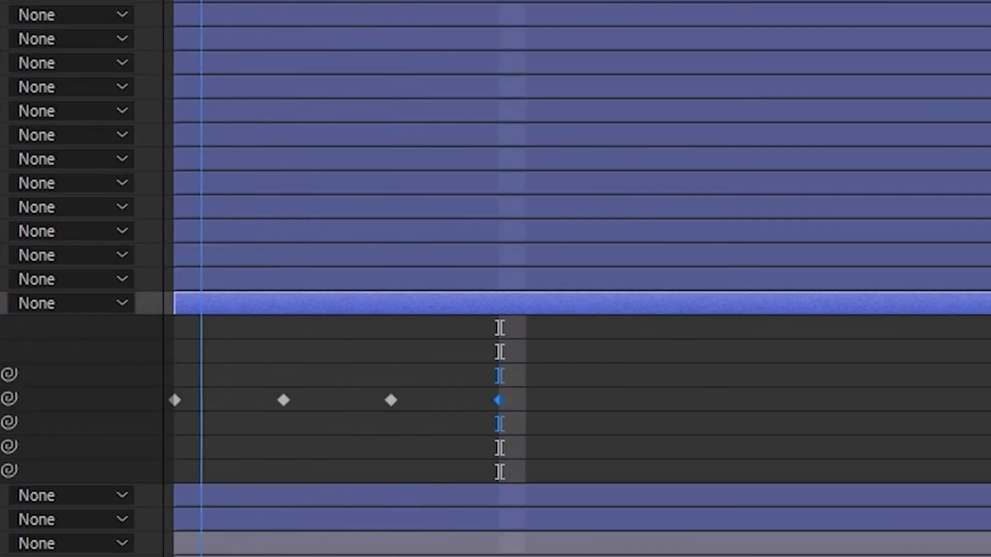
{"action": "key", "text": "Home"}
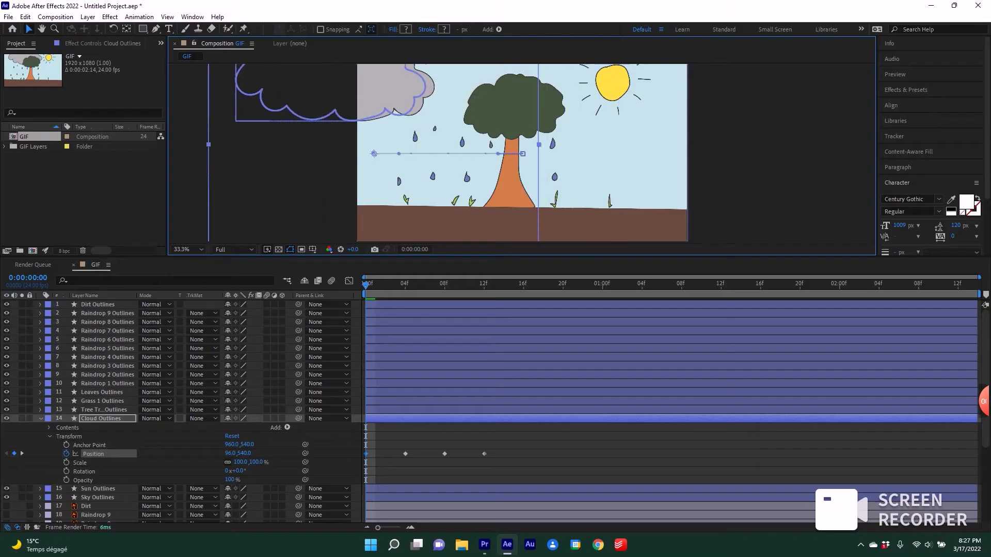
{"action": "left_click_drag", "start_coordinate": [380, 154], "coordinate": [318, 154]}
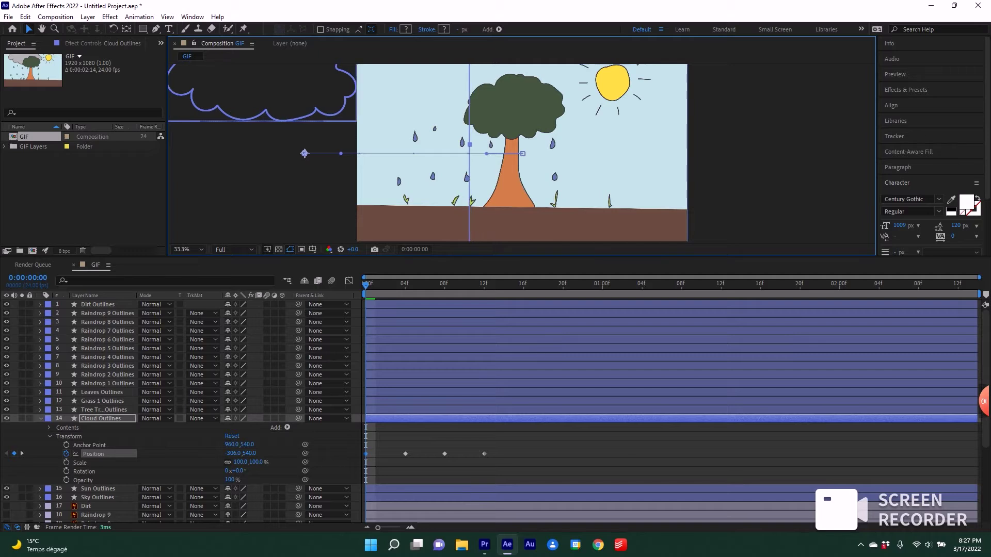
{"action": "key", "text": "space"}
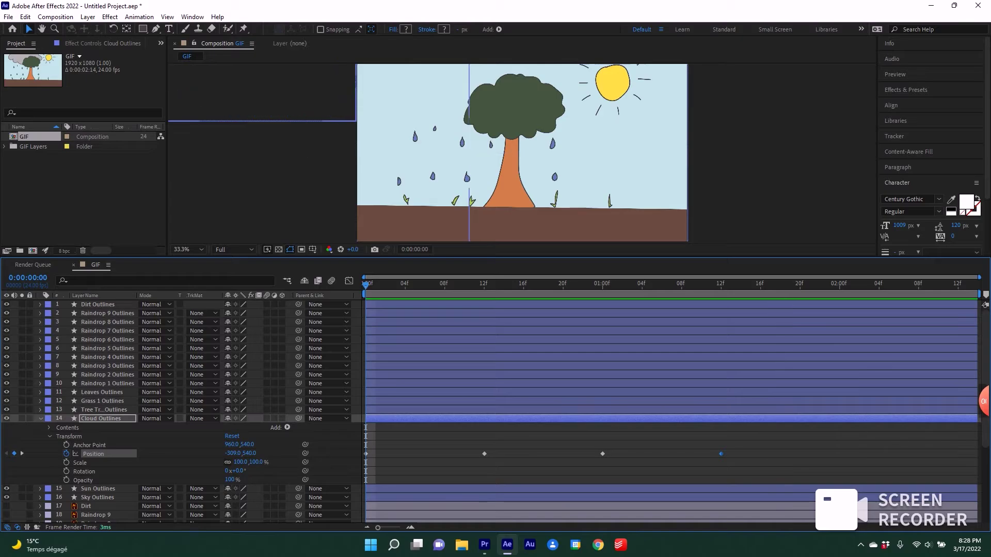
Apply Easy Ease to the position keyframes of the Cloud Outlines layer.
{"action": "key", "text": "F9"}
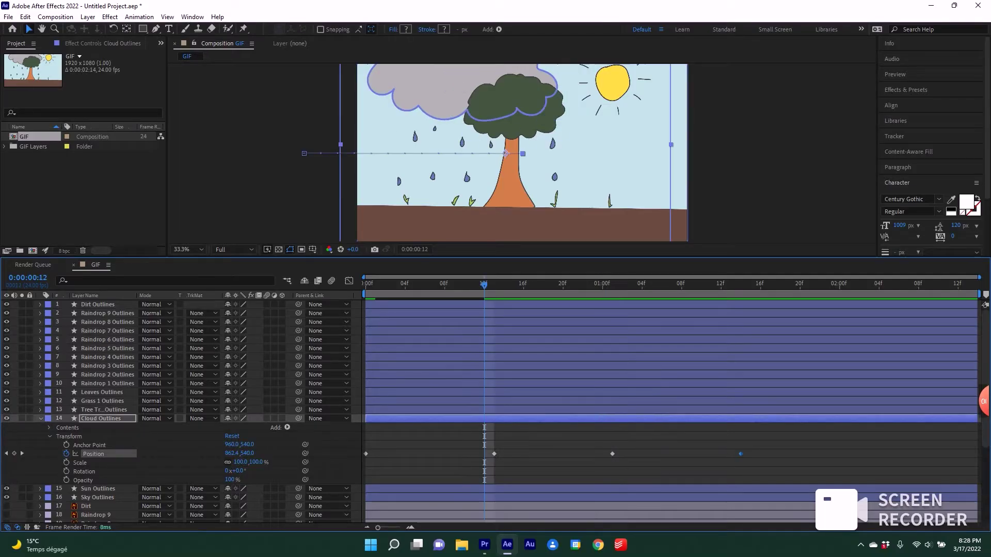
{"action": "left_click_drag", "start_coordinate": [549, 446], "coordinate": [575, 466]}
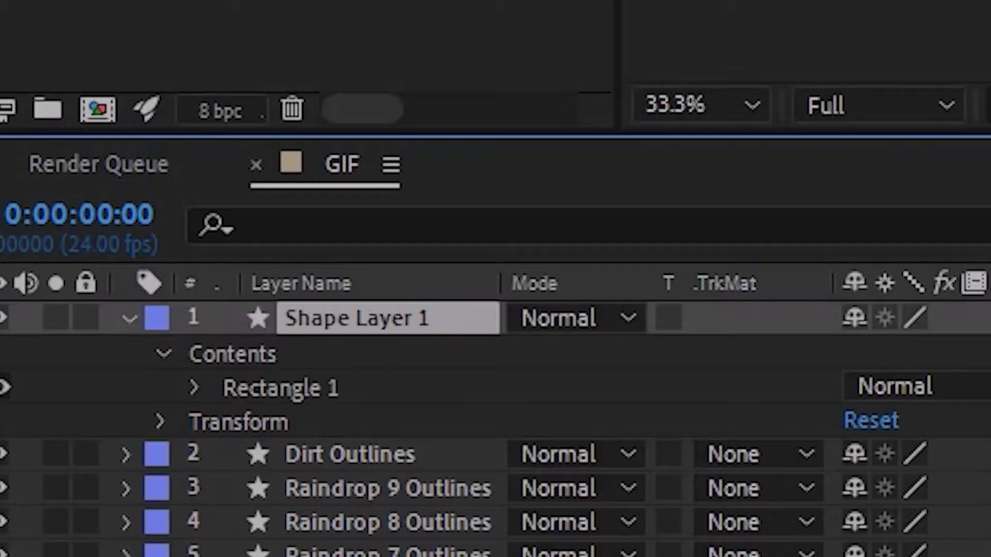
Rename the new rectangle's shape layer as Grey Box.
{"action": "right_click", "coordinate": [412, 317]}
{"action": "left_click", "coordinate": [277, 513]}
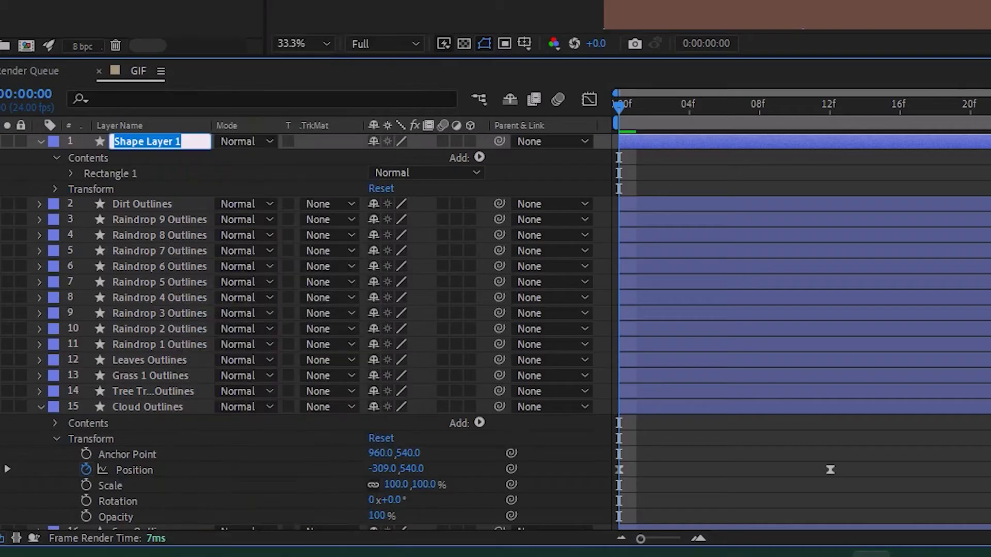
{"action": "type", "text": "Grey Box"}
{"action": "key", "text": "Return"}
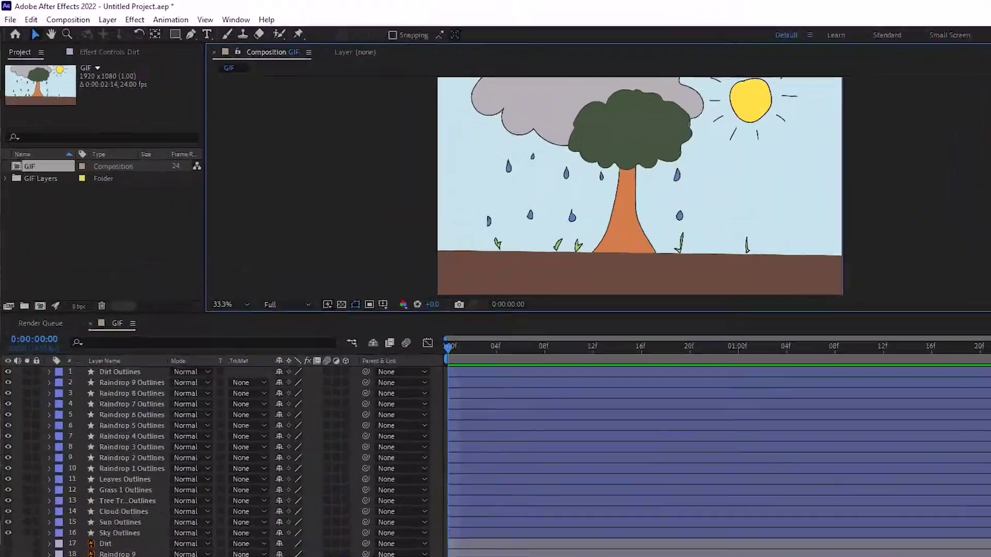
Add the GIF composition to the render queue.
{"action": "left_click", "coordinate": [10, 19]}
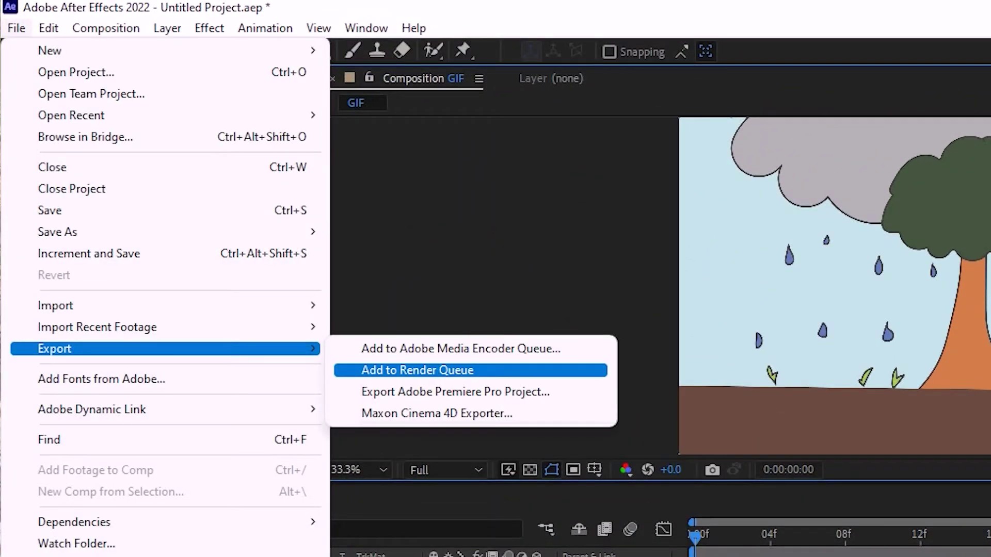
{"action": "key", "text": "Return"}
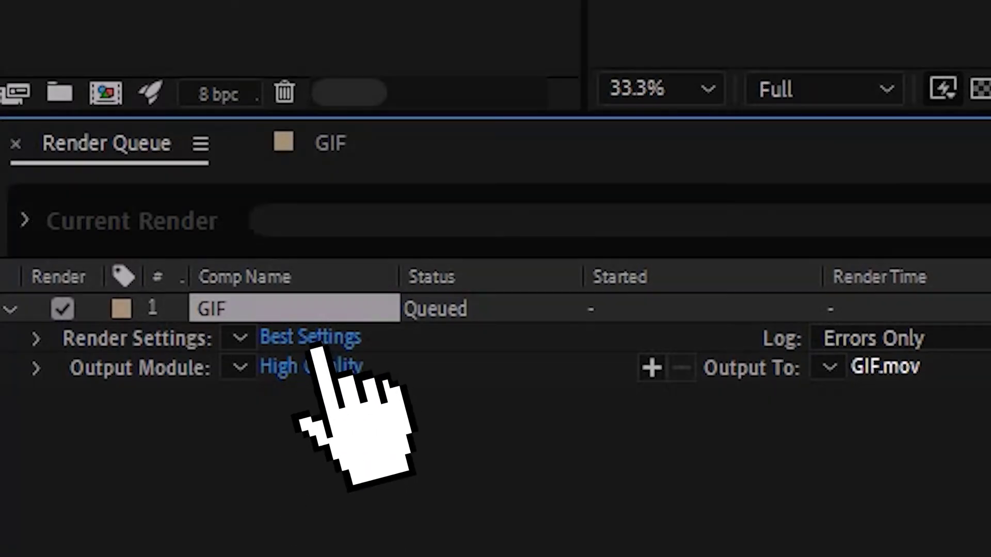
Accept the QuickTime output module settings and set the output movie to GIF.mov on Local Disk (D:).
{"action": "left_click", "coordinate": [313, 367]}
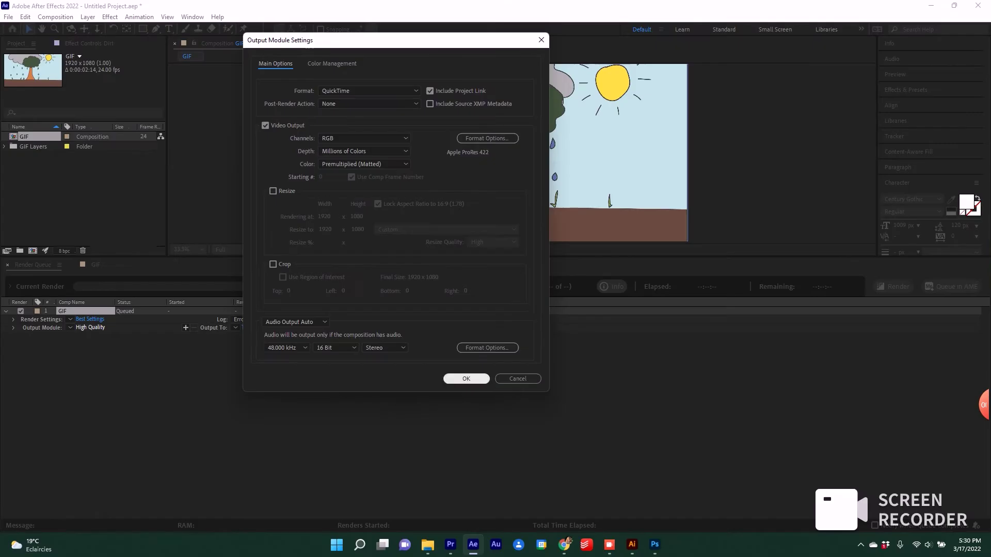
{"action": "left_click", "coordinate": [464, 379]}
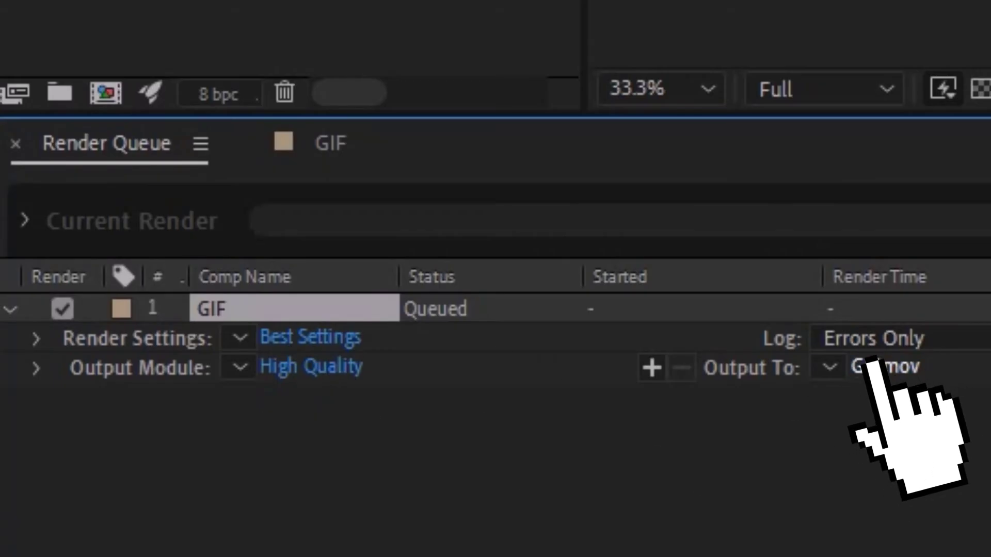
{"action": "left_click", "coordinate": [880, 367]}
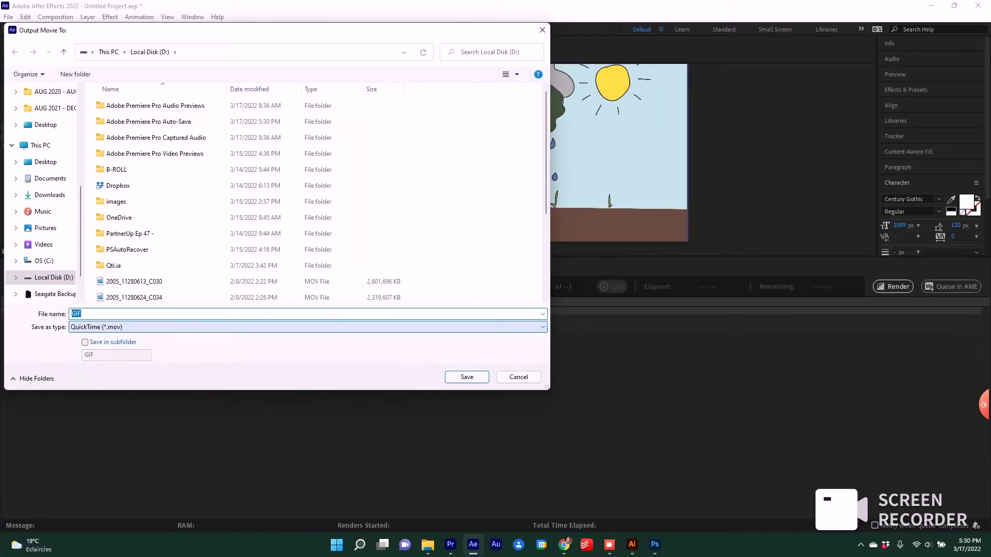
{"action": "key", "text": "Return"}
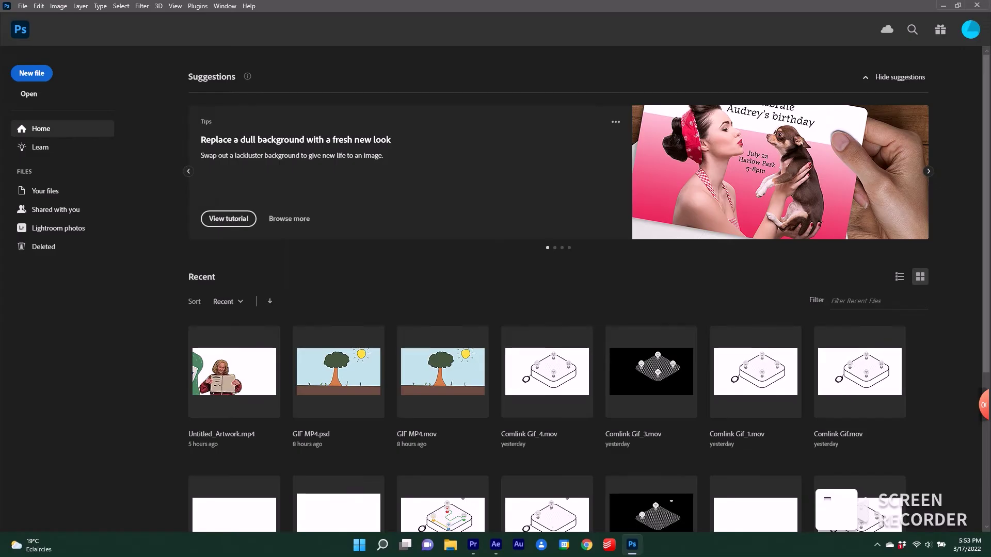
Switch to Photoshop, create a 1920 x 1080 px document and open the Tree Gif video.
{"action": "key", "text": "ctrl+n"}
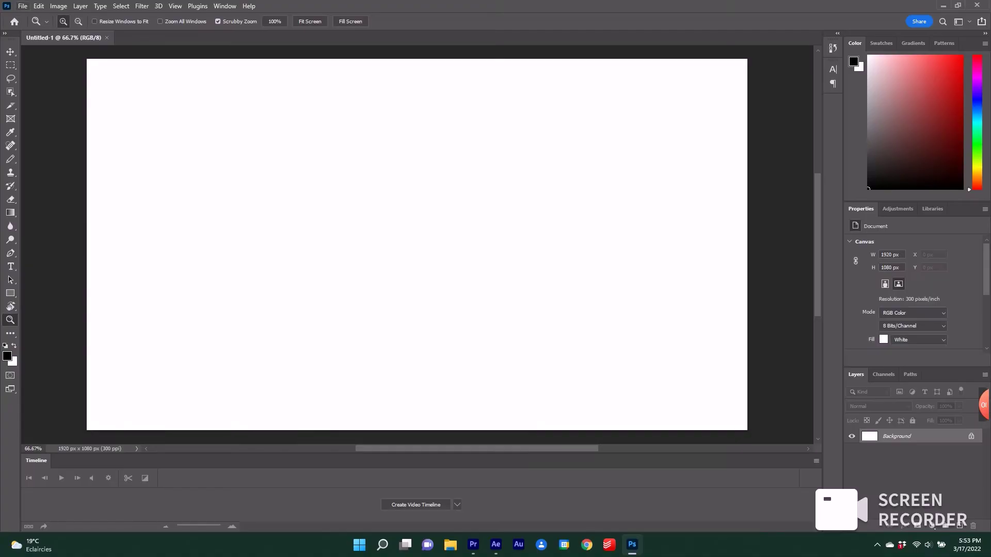
{"action": "key", "text": "alt+f"}
{"action": "key", "text": "Up"}
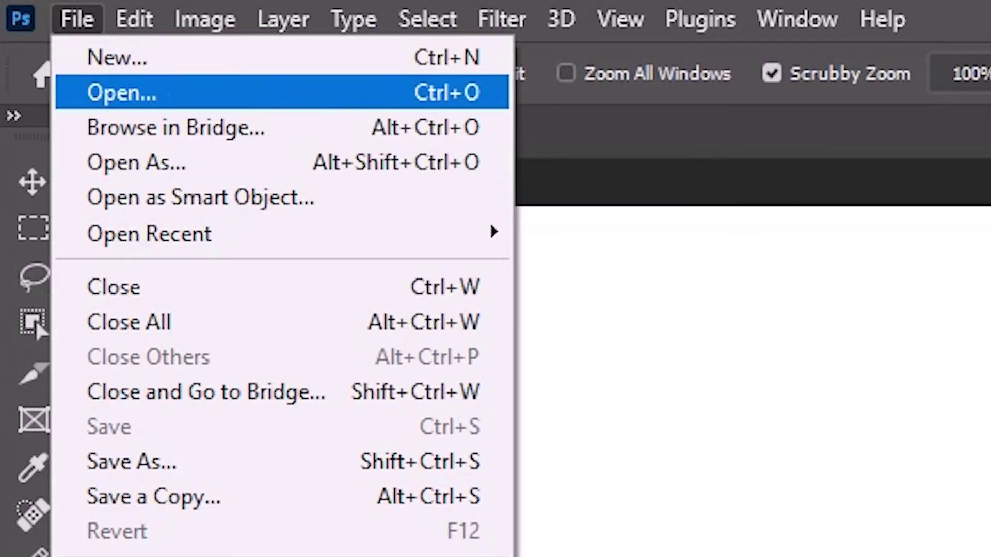
{"action": "key", "text": "Return"}
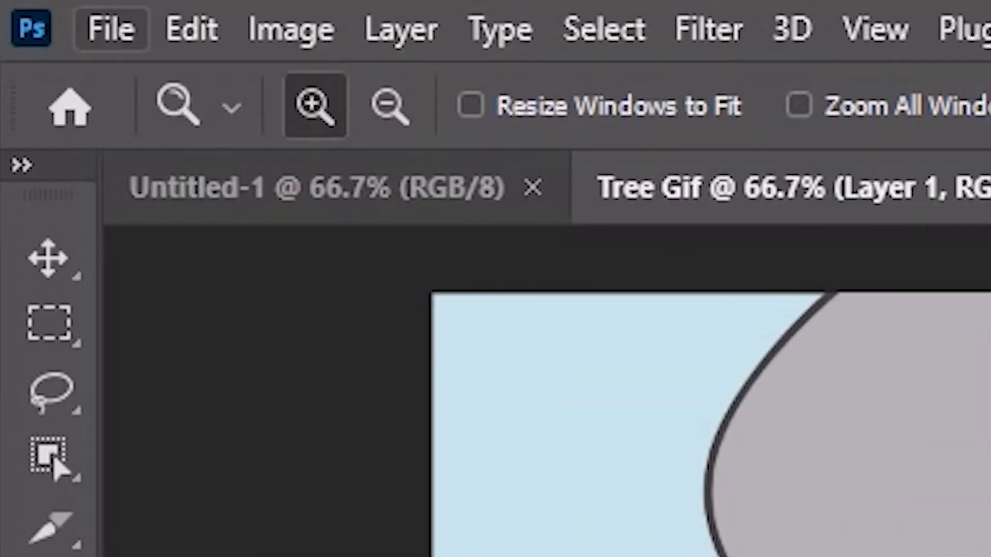
Open the Save for Web (Legacy) export for the Tree Gif animation.
{"action": "key", "text": "alt+f"}
{"action": "key", "text": "Down"}
{"action": "key", "text": "Down"}
{"action": "key", "text": "Down"}
{"action": "key", "text": "Down"}
{"action": "key", "text": "Down"}
{"action": "key", "text": "Down"}
{"action": "key", "text": "Down"}
{"action": "key", "text": "Down"}
{"action": "key", "text": "Down"}
{"action": "key", "text": "Down"}
{"action": "key", "text": "Down"}
{"action": "key", "text": "Down"}
{"action": "key", "text": "Down"}
{"action": "key", "text": "Down"}
{"action": "key", "text": "Down"}
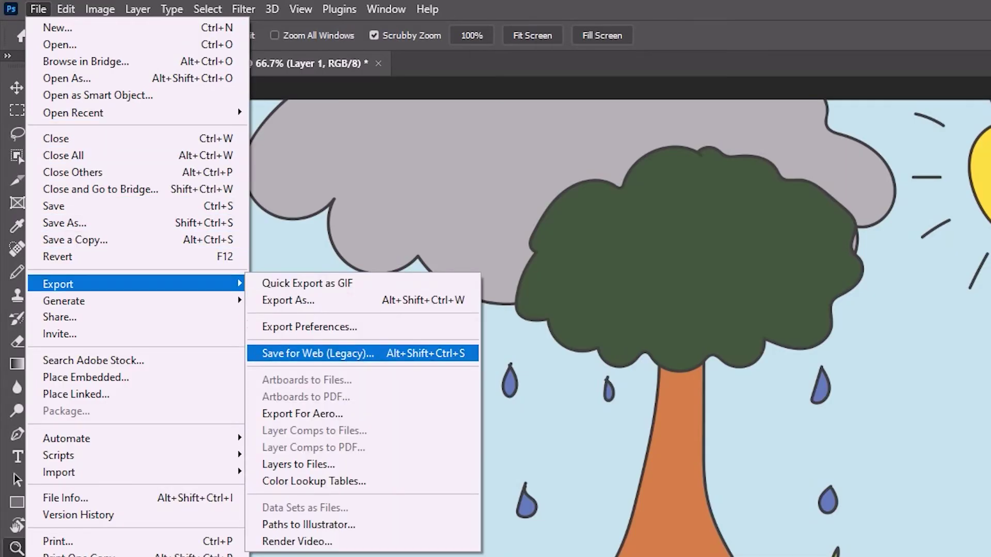
{"action": "key", "text": "Return"}
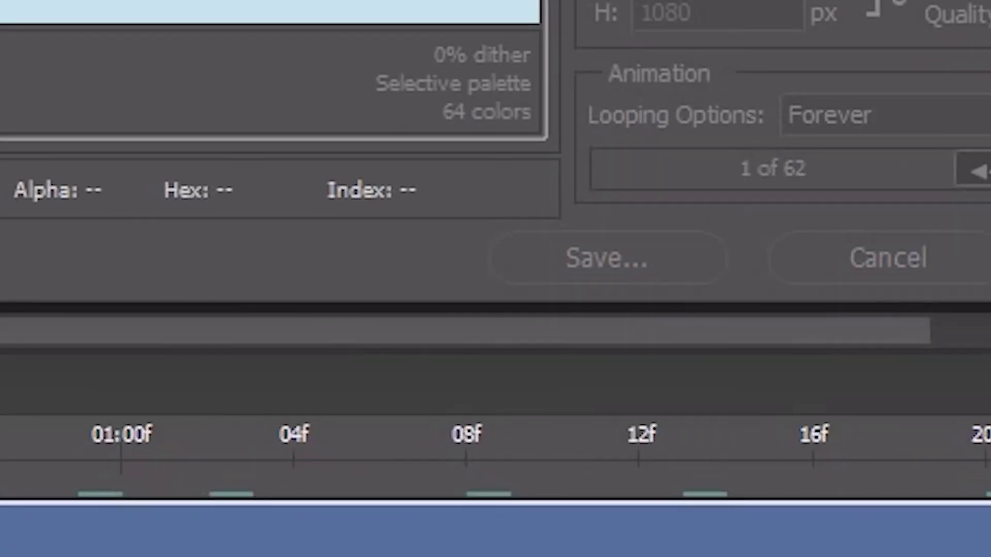